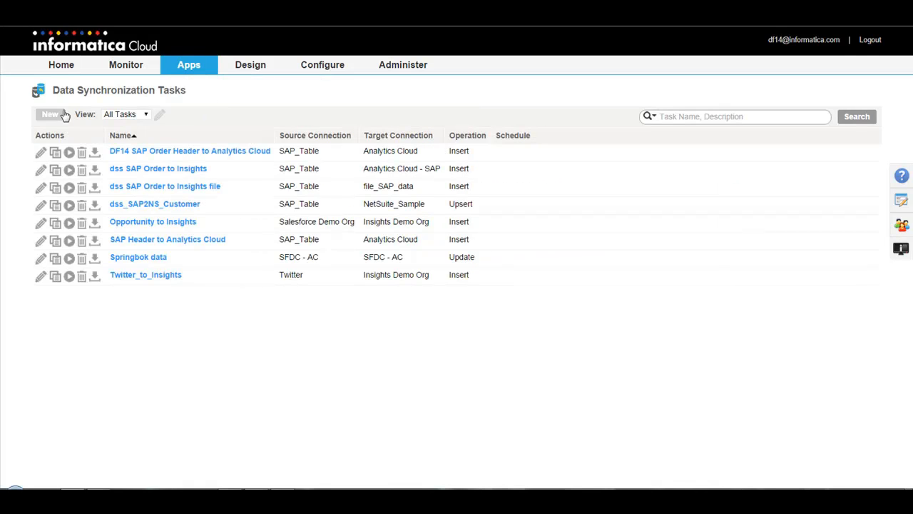
Step: Create a data synchronization task named "SAP Sales Order Details to Insights" with the Insert operation and go on to its source settings
left_click(52, 114)
type("SAP DEMO")
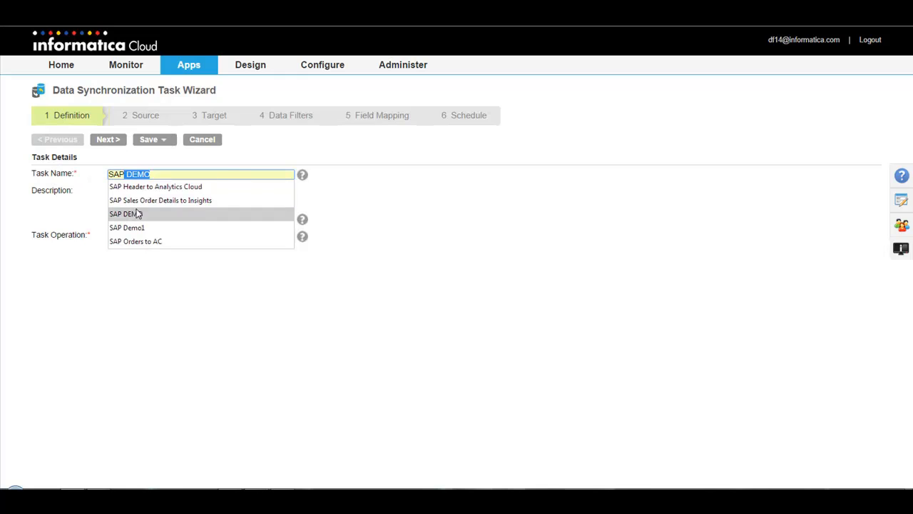
left_click(142, 203)
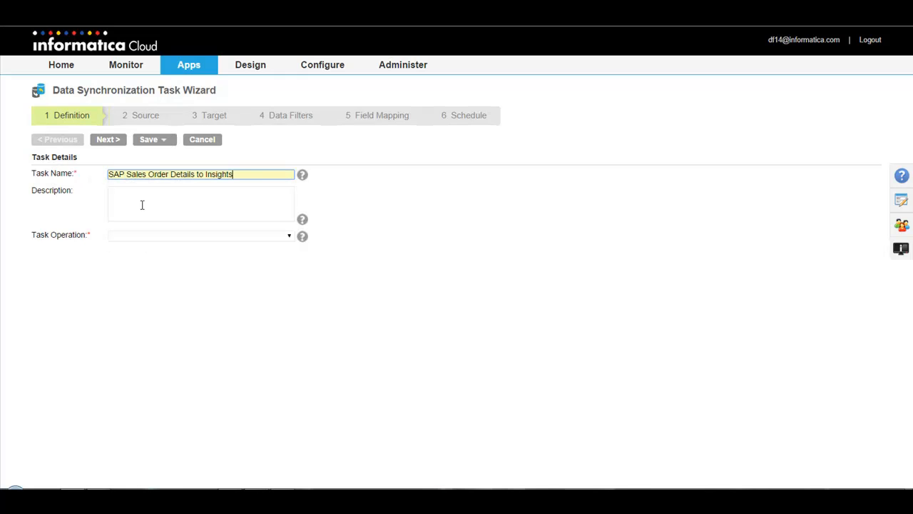
left_click(140, 239)
left_click(131, 255)
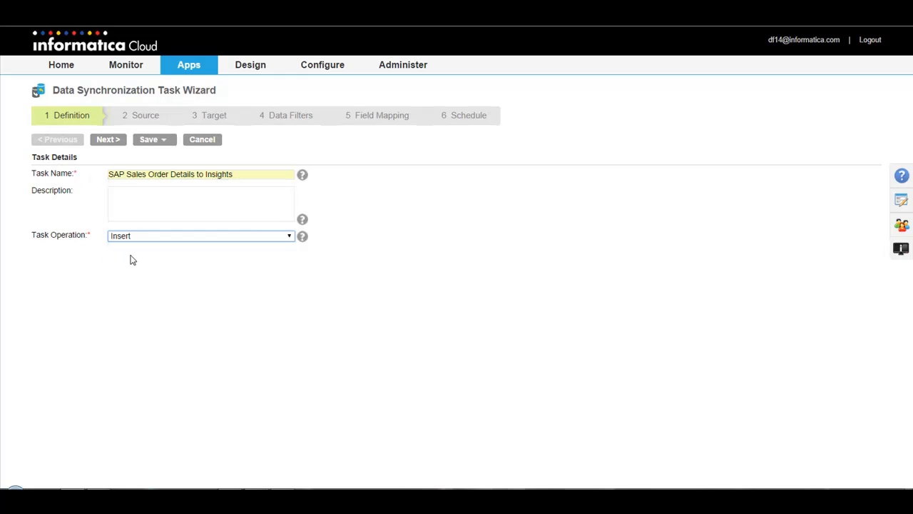
left_click(105, 142)
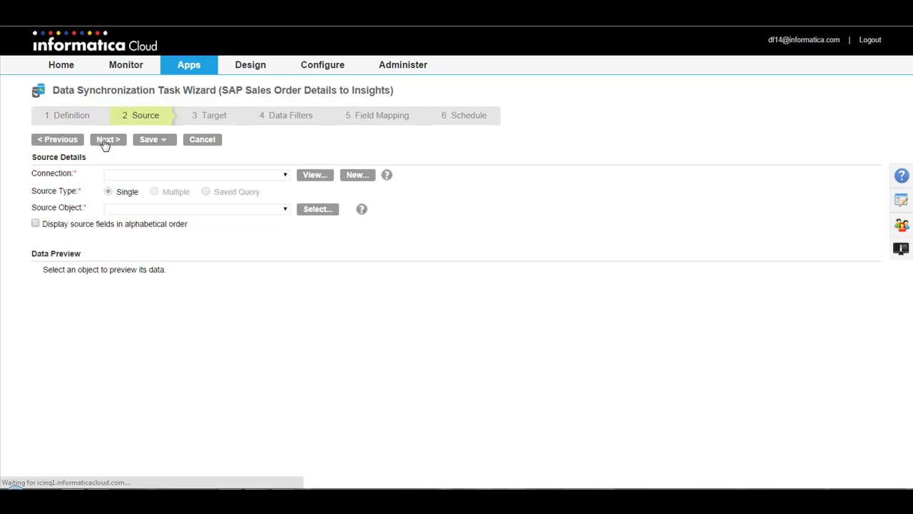
Step: Set the source connection to SAP_Table and review its connection properties without changing them
left_click(166, 177)
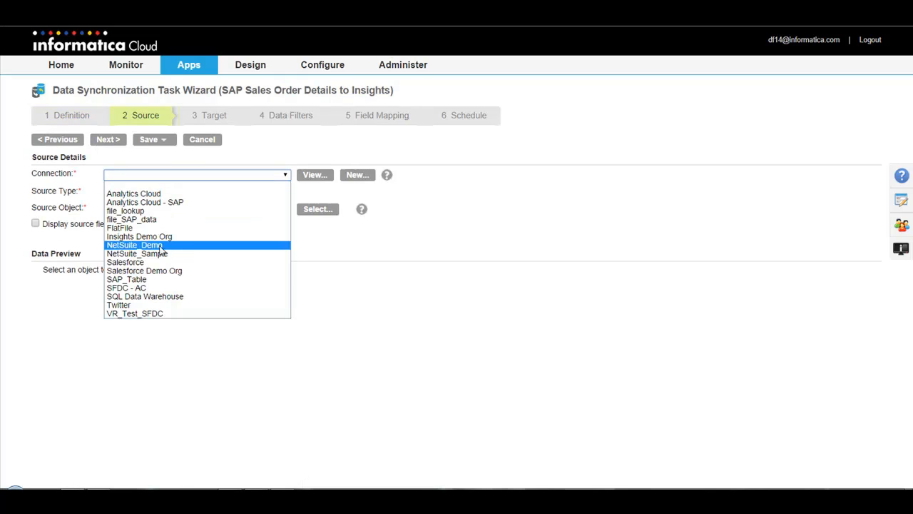
left_click(146, 280)
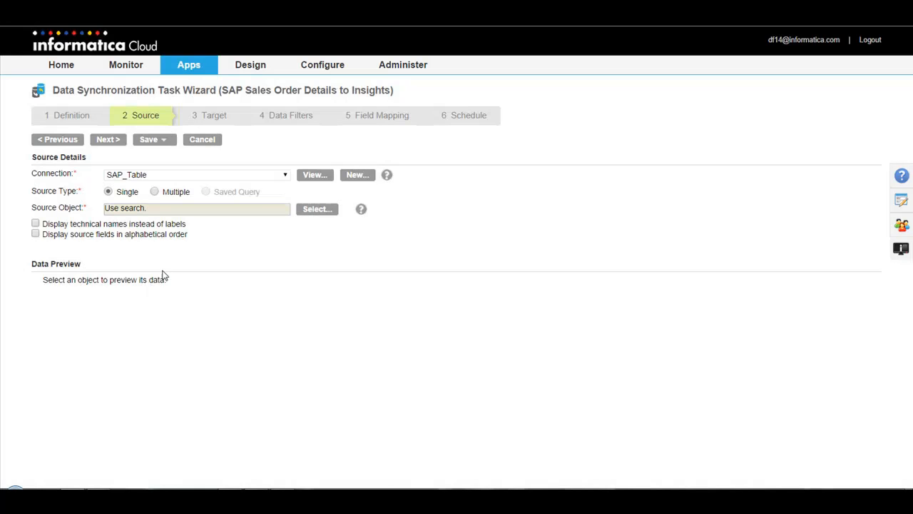
left_click(321, 178)
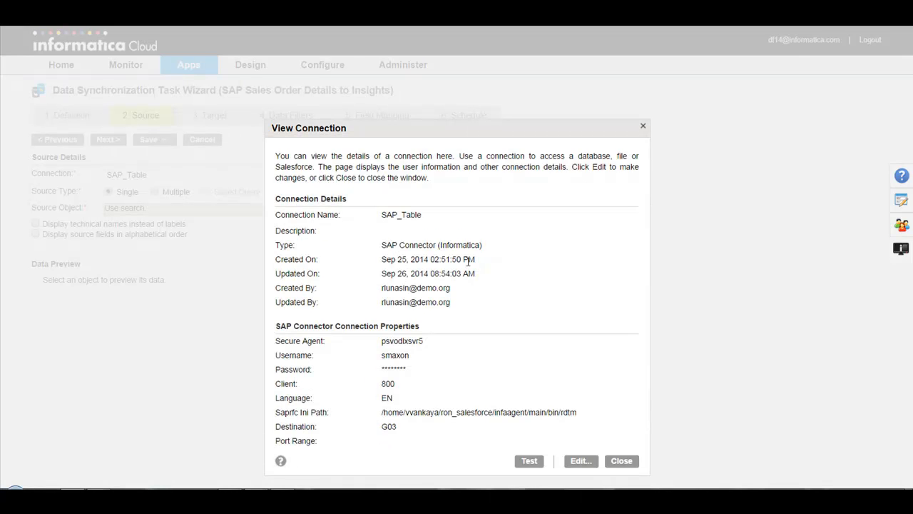
left_click(580, 461)
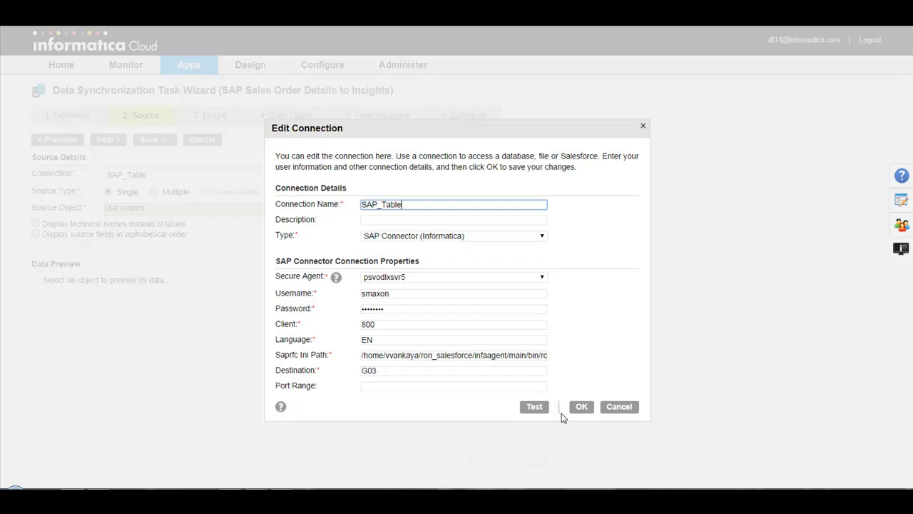
left_click(619, 406)
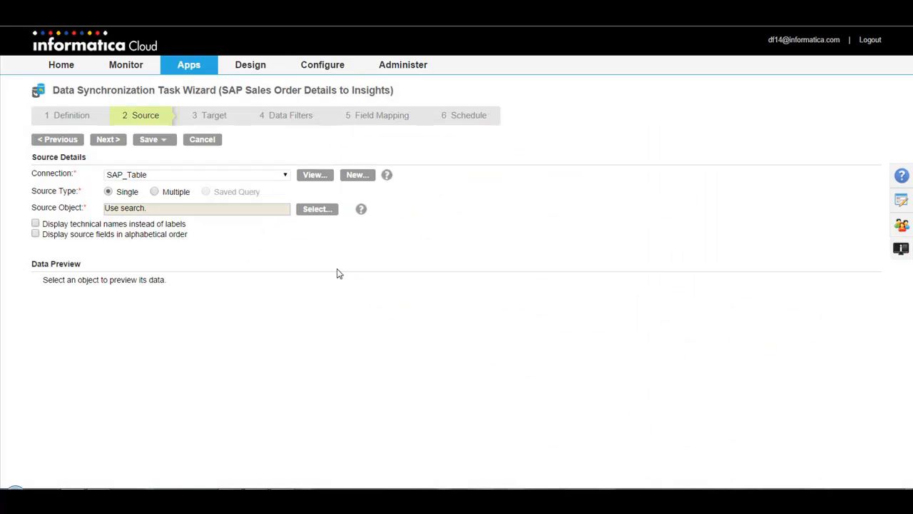
Step: Search the source objects by label for "Sales Document: Header Data", choose VBAK as the source object and go on to the target settings
left_click(318, 208)
left_click(306, 198)
type("Sales Document: Header Data")
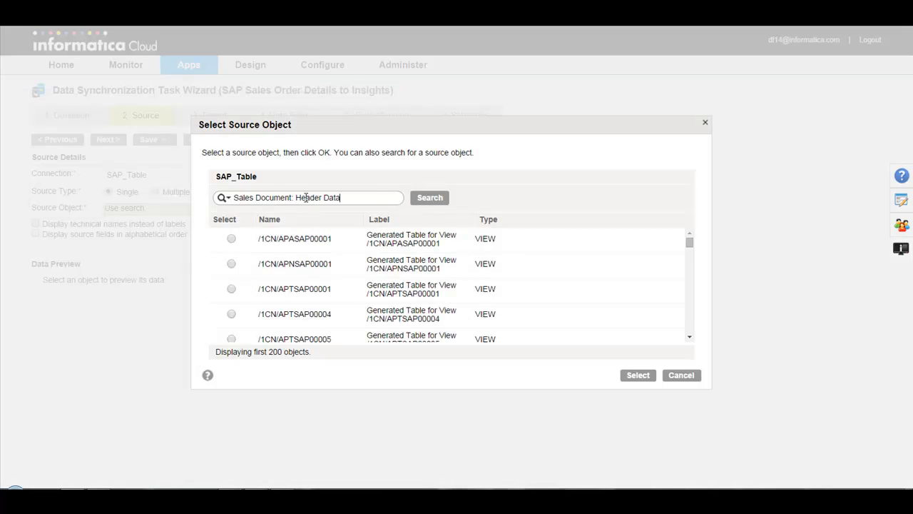
left_click(231, 201)
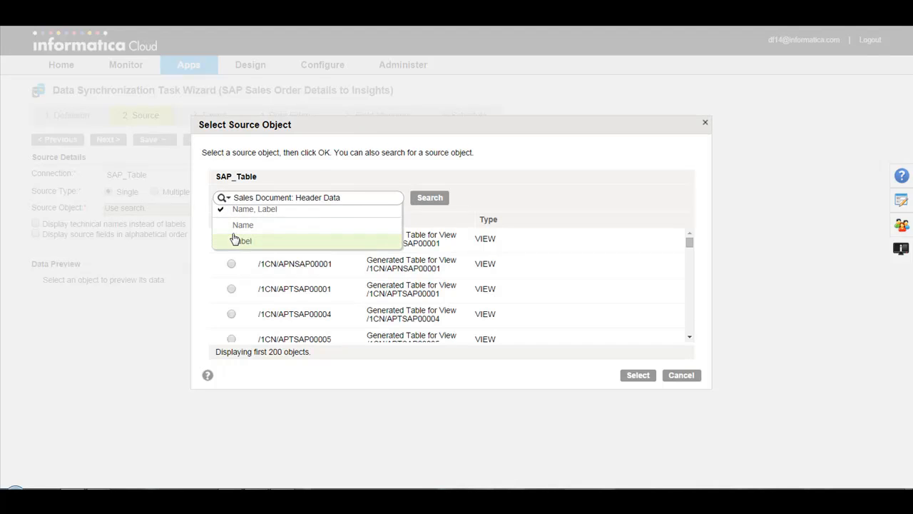
left_click(239, 242)
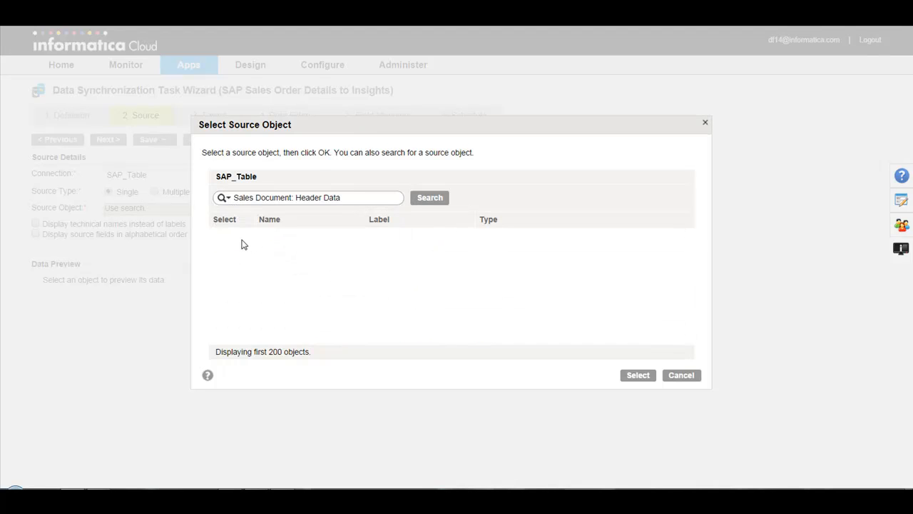
left_click(428, 201)
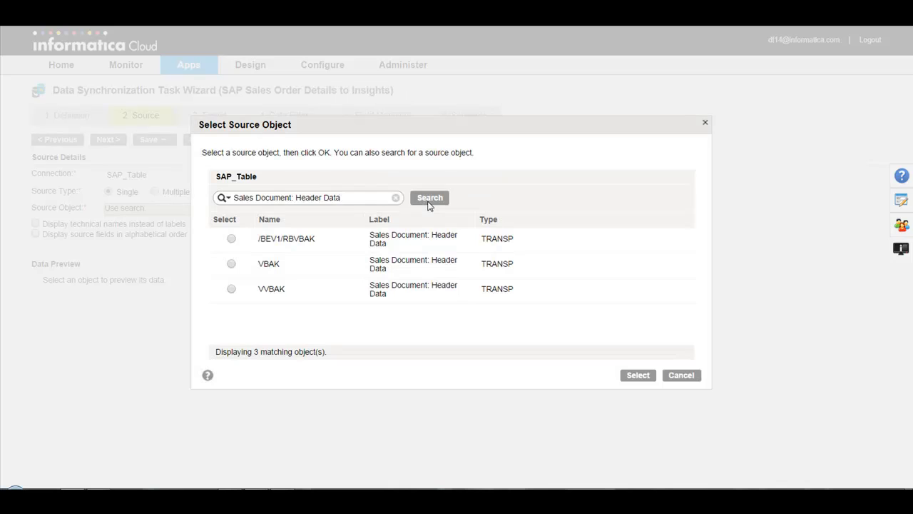
left_click(232, 264)
left_click(642, 378)
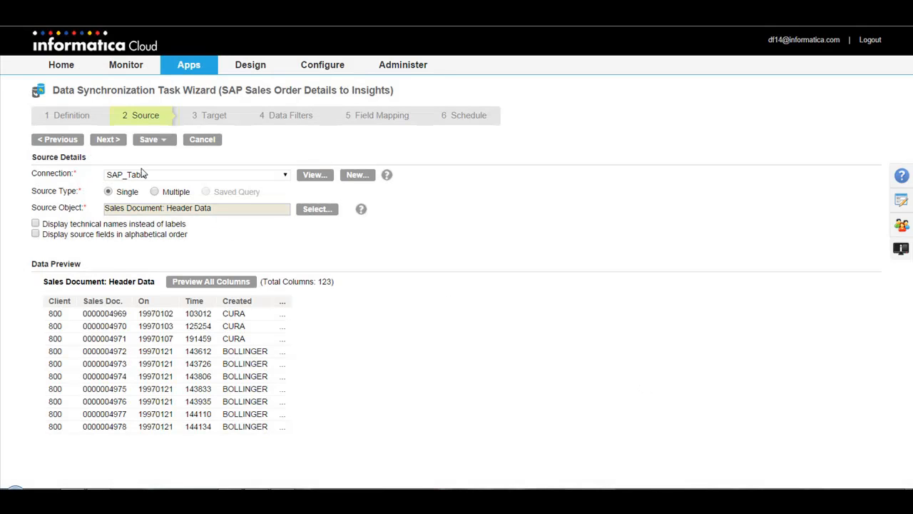
left_click(109, 142)
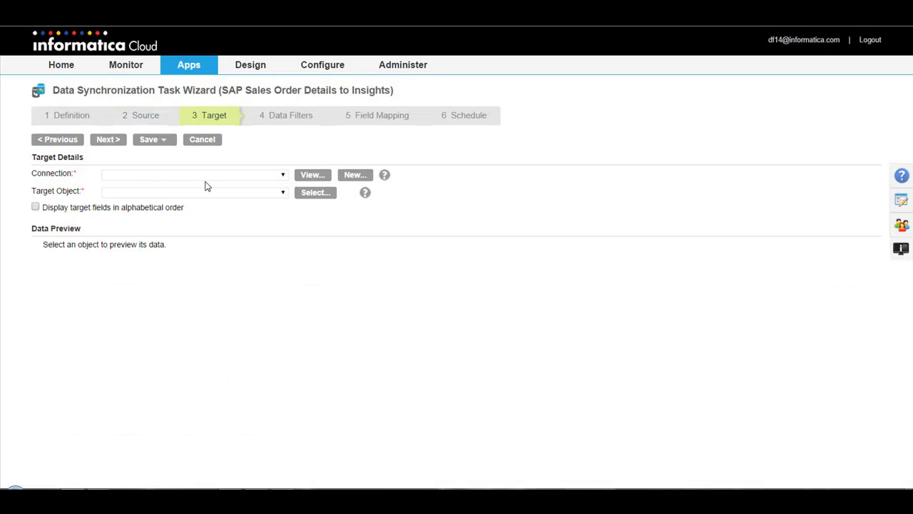
Step: Set the target to the SAP_ORDER_HEADER object on the Analytics Cloud connection and accept the default data filters to reach the field mapping
left_click(214, 176)
left_click(190, 195)
left_click(191, 196)
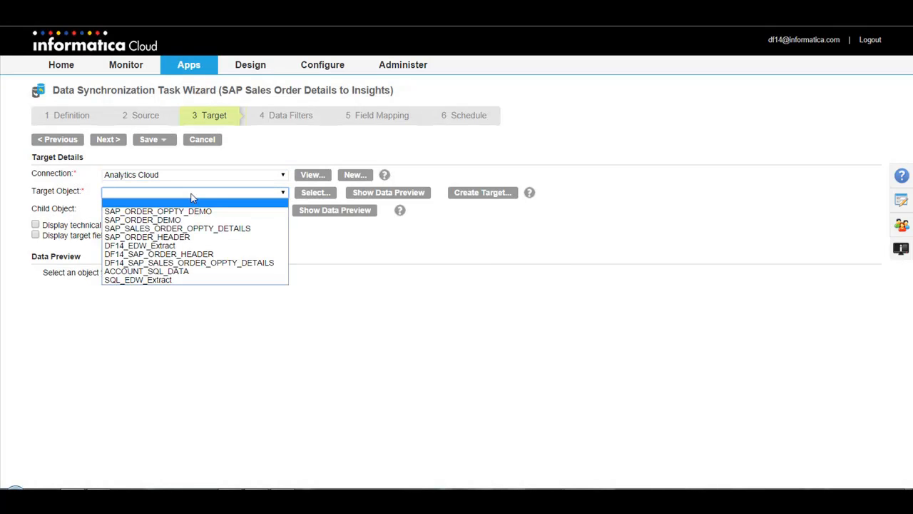
left_click(184, 237)
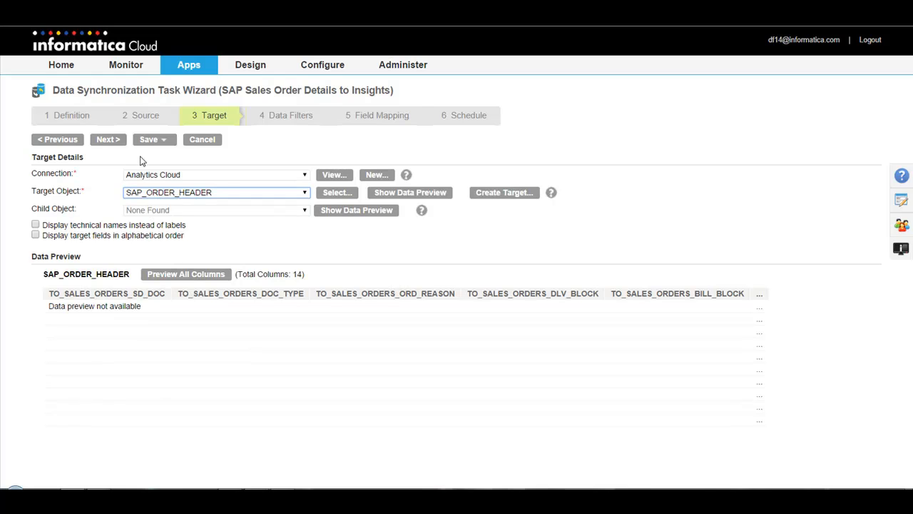
left_click(115, 142)
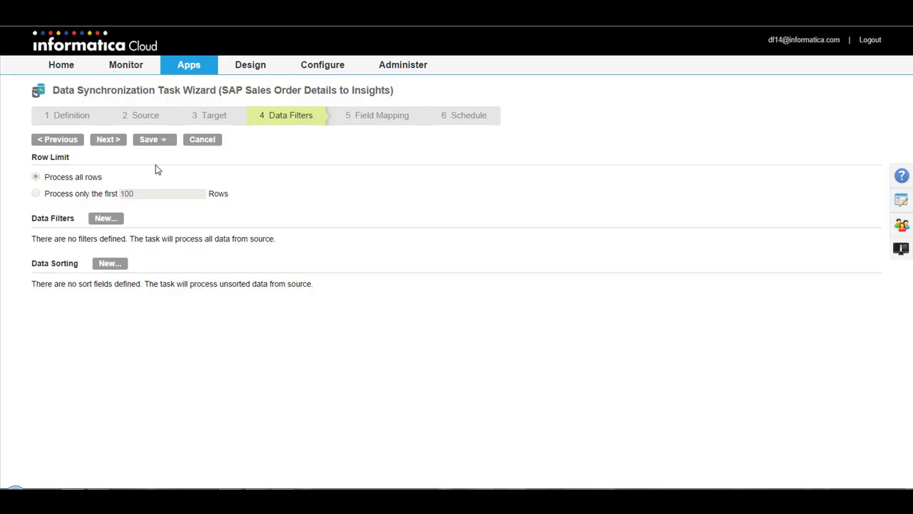
left_click(109, 141)
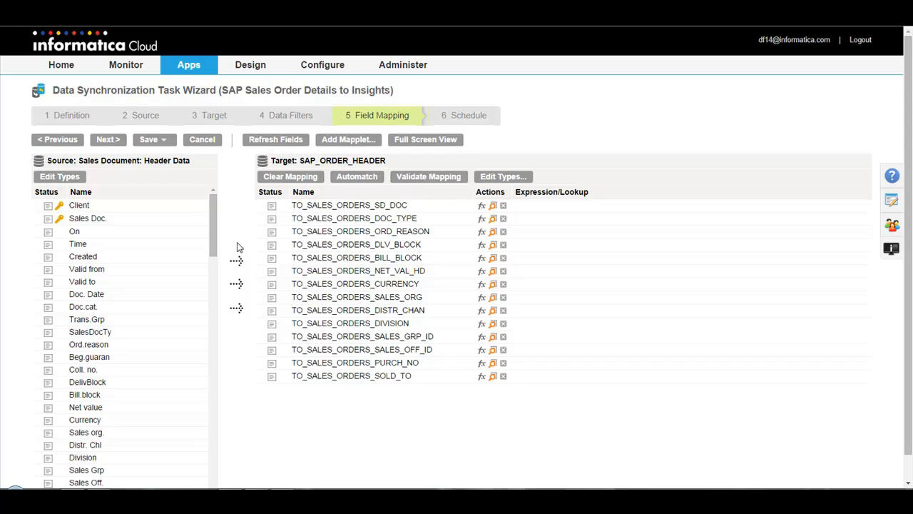
Step: Map the source fields Sales Doc., SalesDocTy, Ord.reason, DelivBlock, Bill.block and Net value to their matching target fields
left_click_drag(107, 219, 311, 207)
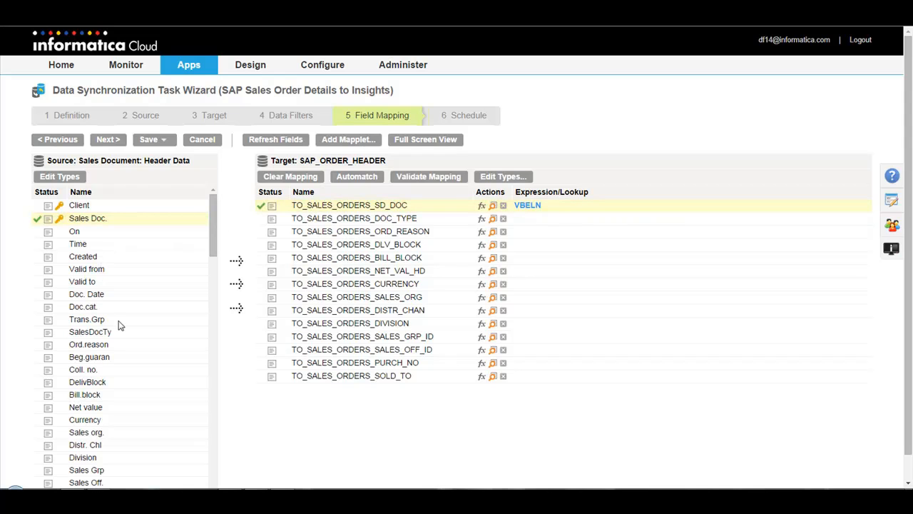
left_click_drag(108, 333, 314, 219)
left_click_drag(107, 344, 321, 231)
left_click_drag(103, 383, 328, 245)
left_click_drag(100, 396, 353, 273)
Step: Map Currency, Sales org., Distr. Chl, Division, Sales Grp and Sales Off. to their matching target fields
left_click_drag(87, 422, 354, 285)
left_click_drag(87, 435, 357, 298)
left_click_drag(88, 447, 360, 323)
Step: Map the Pur. Order field to TO_SALES_ORDERS_PURCH_NO and Sold-to pt to TO_SALES_ORDERS_SOLD_TO
scroll(263, 416, "down", 1)
scroll(114, 286, "down", 6)
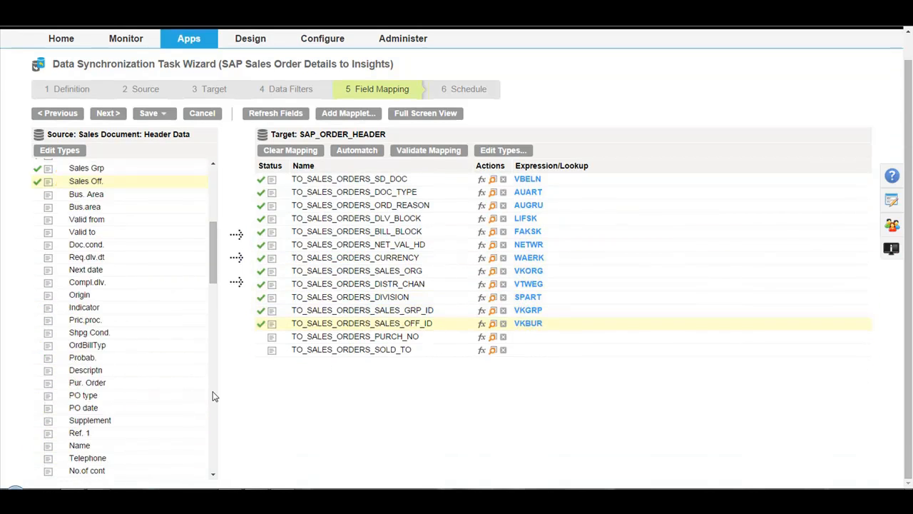
left_click_drag(88, 267, 355, 336)
left_click_drag(85, 380, 335, 350)
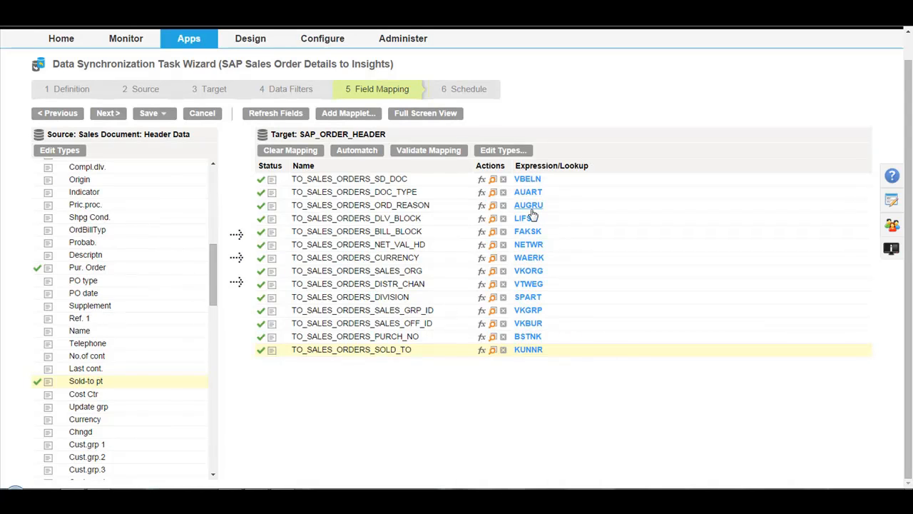
Step: Review the field expression of TO_SALES_ORDERS_SD_DOC and its available functions, accept it as is, and go on to the schedule settings
left_click(528, 181)
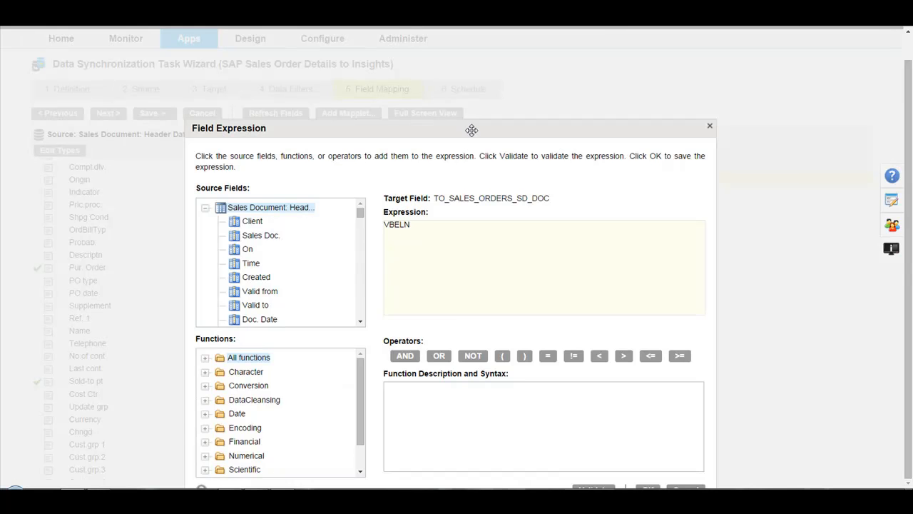
left_click(218, 300)
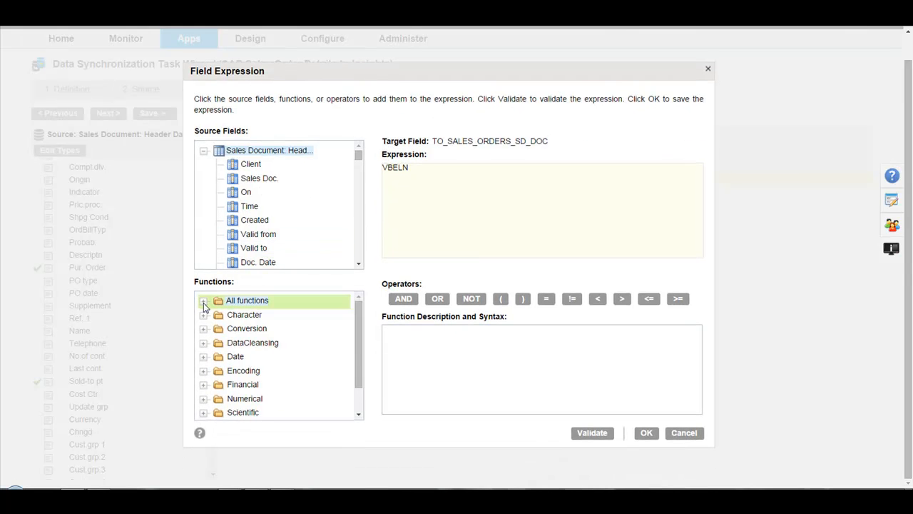
left_click(205, 302)
left_click(649, 436)
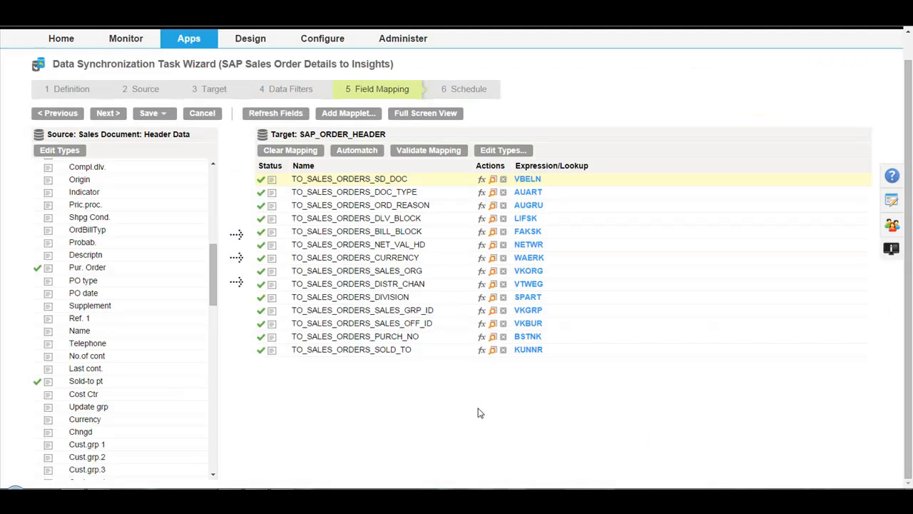
left_click(108, 116)
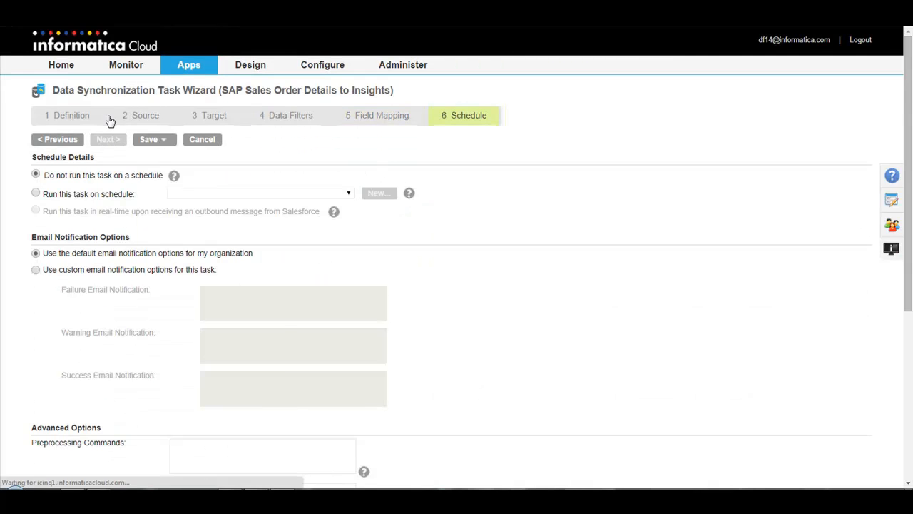
left_click(35, 193)
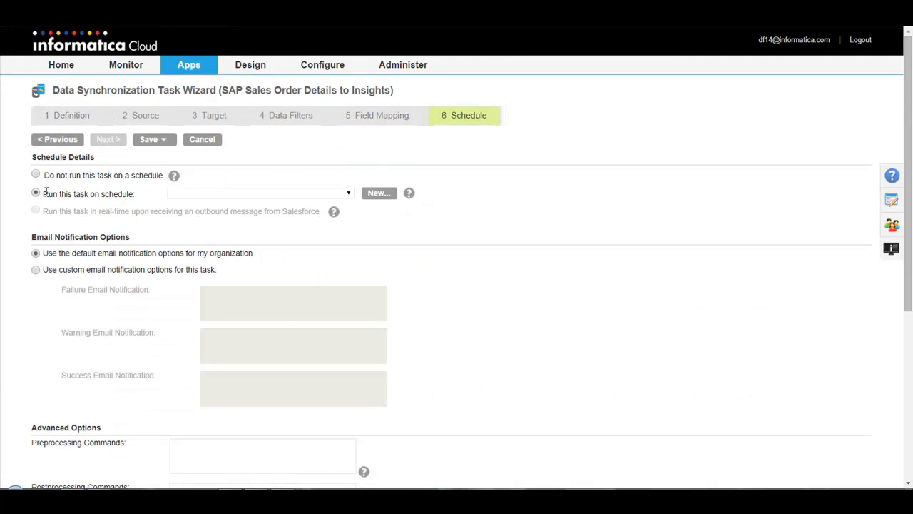
left_click(384, 193)
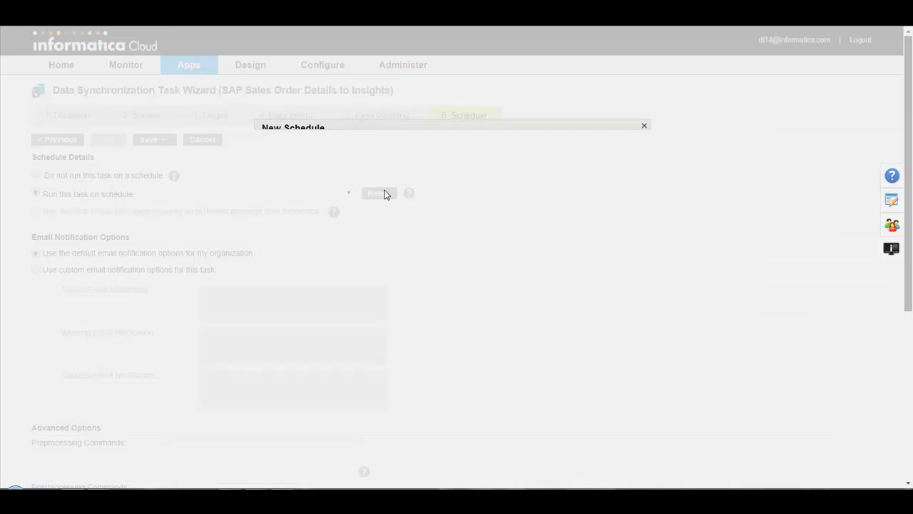
left_click(425, 239)
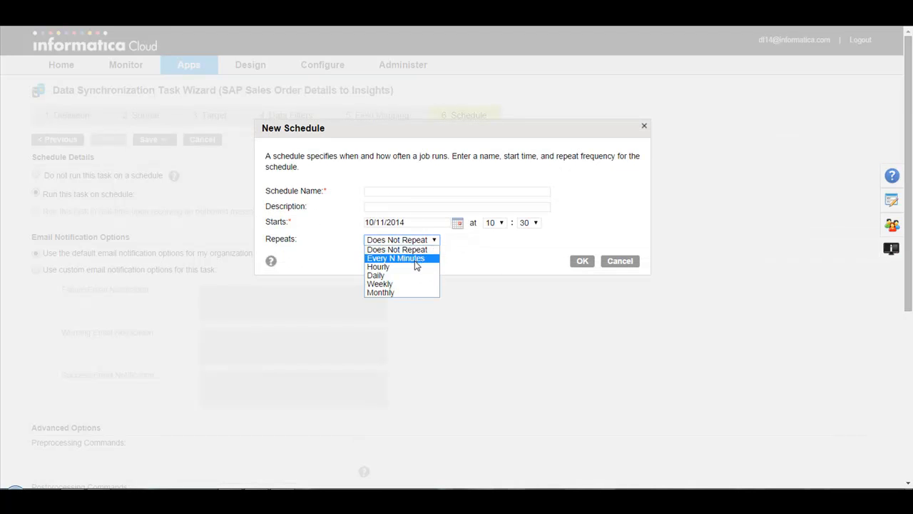
left_click(415, 258)
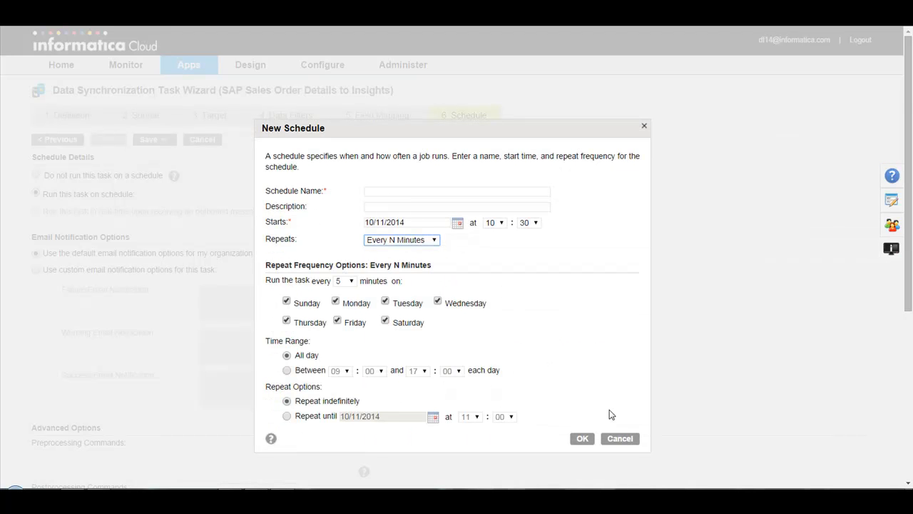
left_click(620, 438)
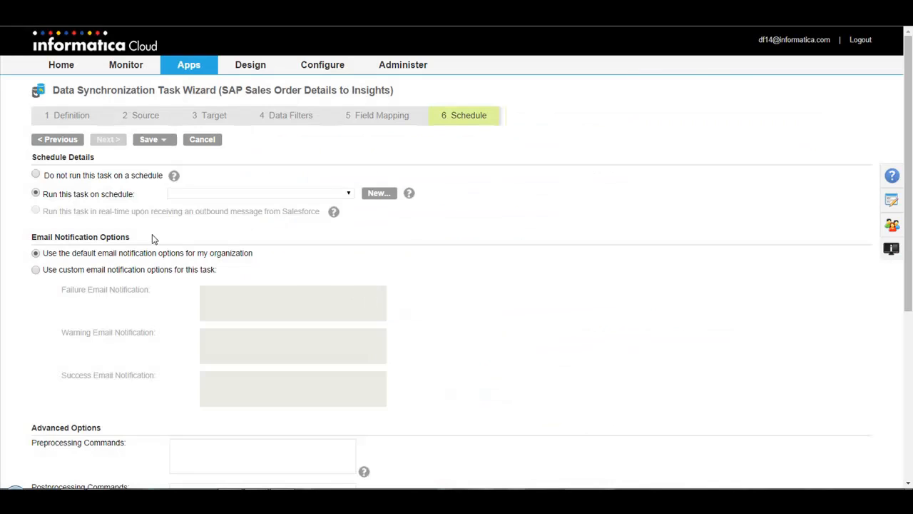
left_click(36, 175)
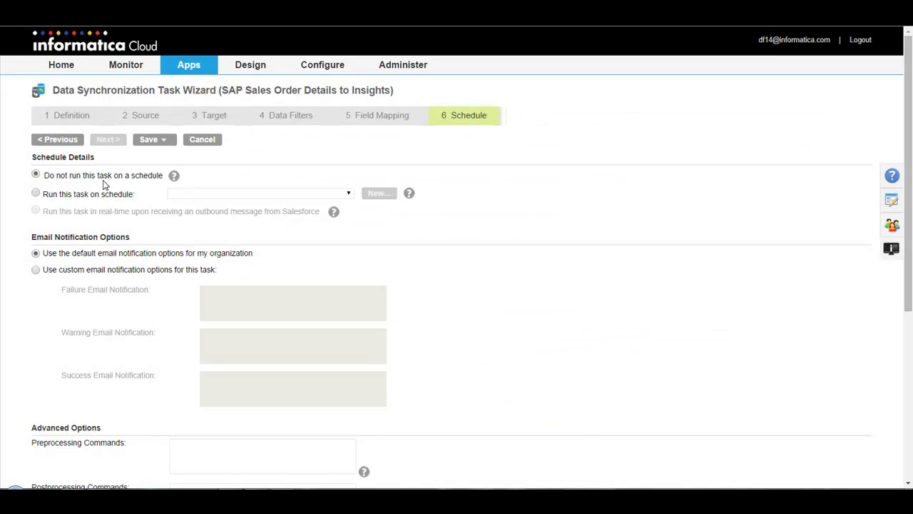
Step: Save the synchronization task and run it immediately, confirming the background run
left_click(160, 142)
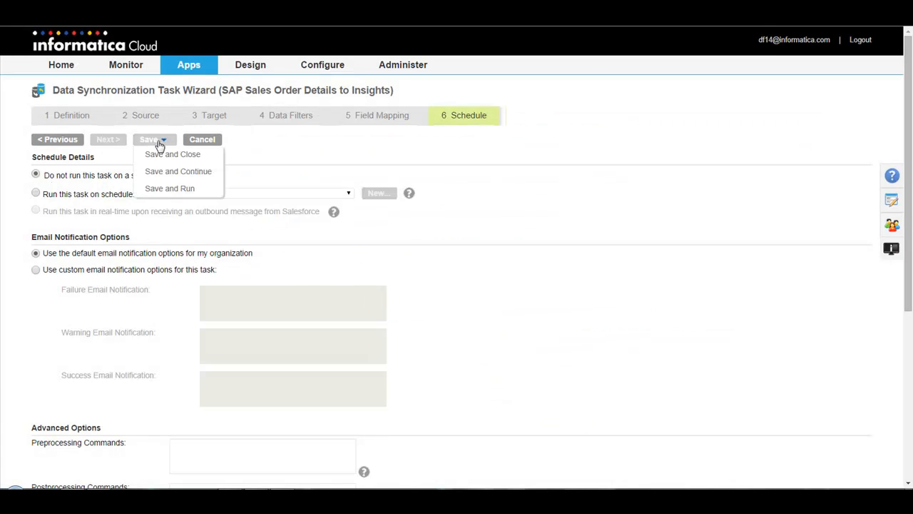
left_click(179, 191)
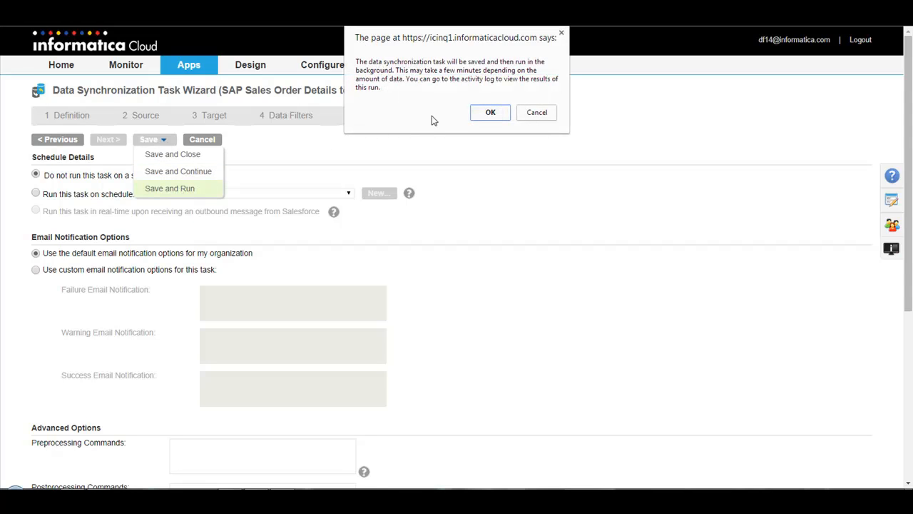
left_click(489, 113)
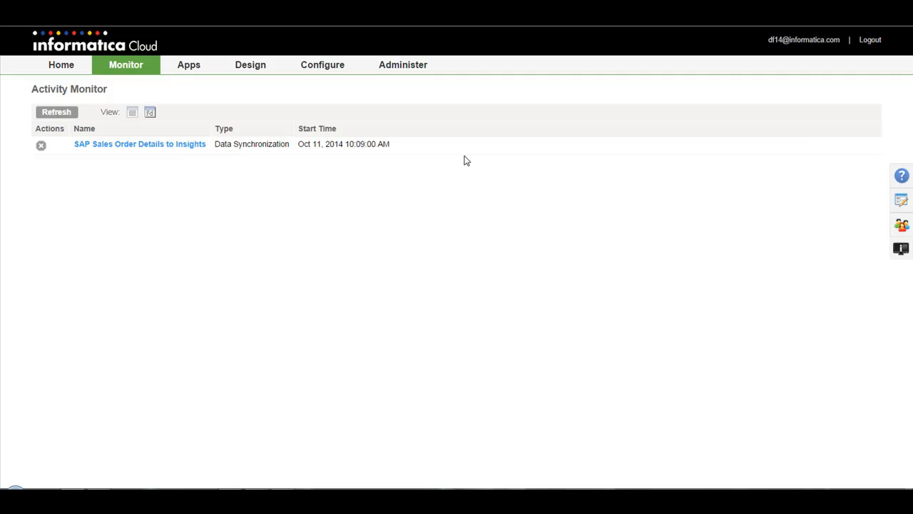
Step: Switch to Salesforce Analytics, open the DF14_SAP_ORDER_HEADER dataset and browse its fields available for grouping
left_click(150, 115)
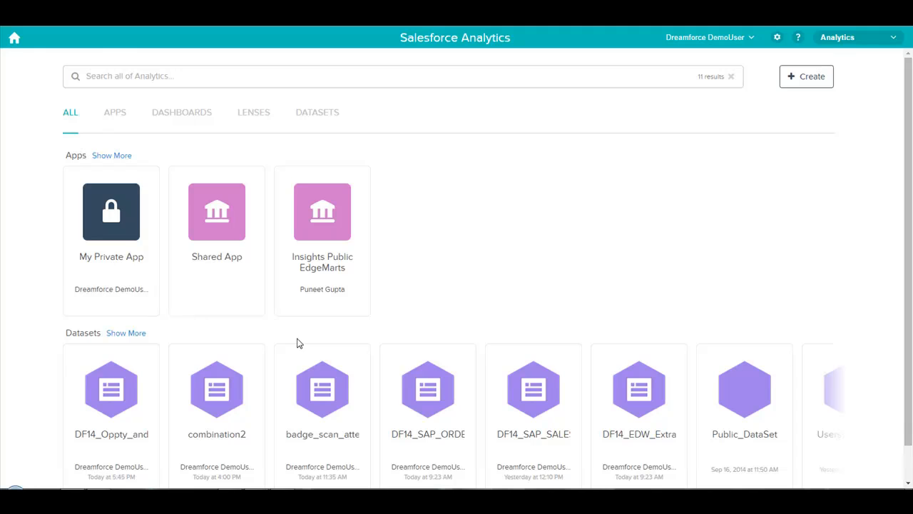
left_click(404, 400)
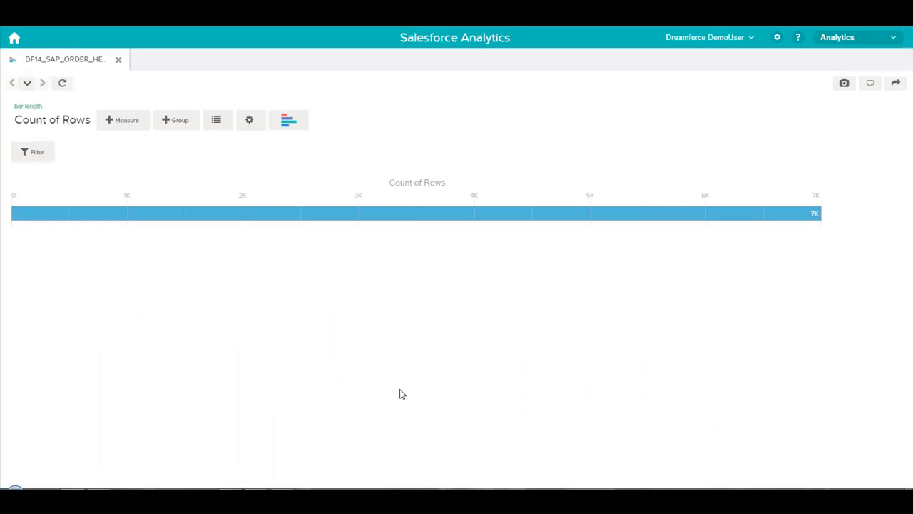
left_click(177, 122)
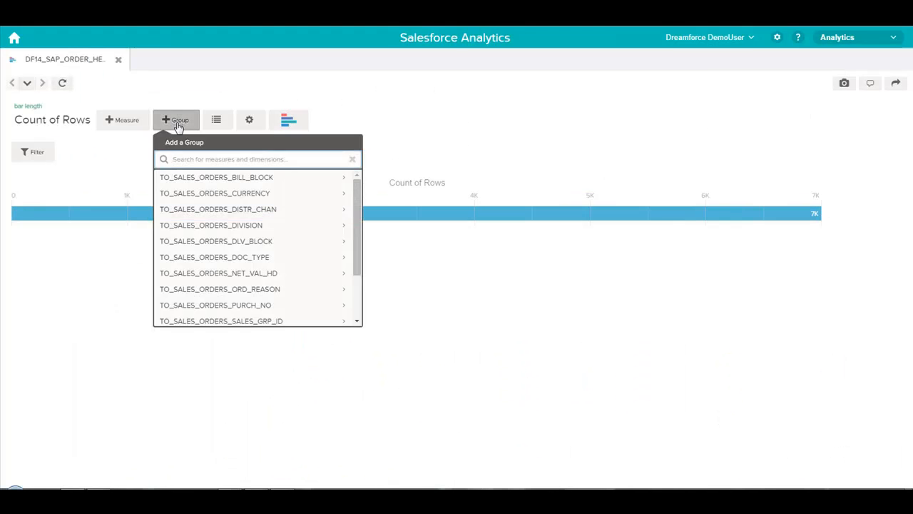
scroll(219, 221, "down", 1)
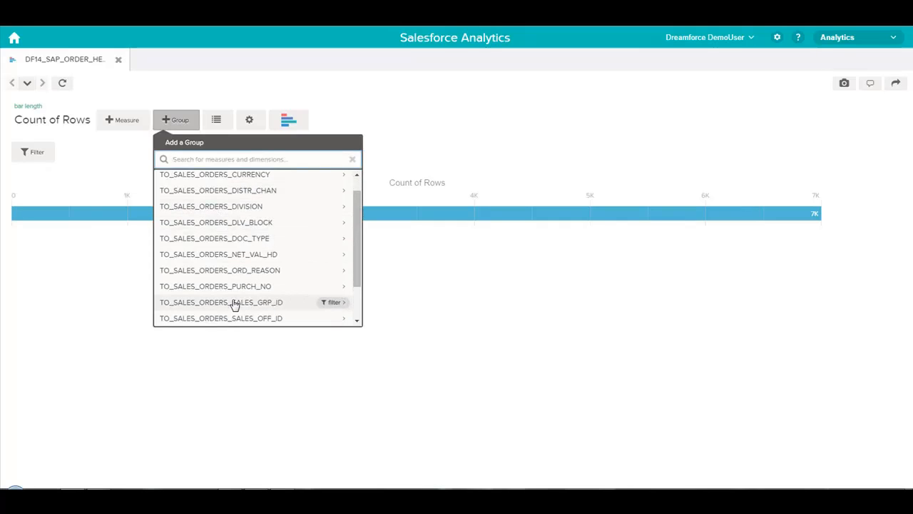
left_click(234, 302)
mouse_move(326, 135)
left_click(368, 105)
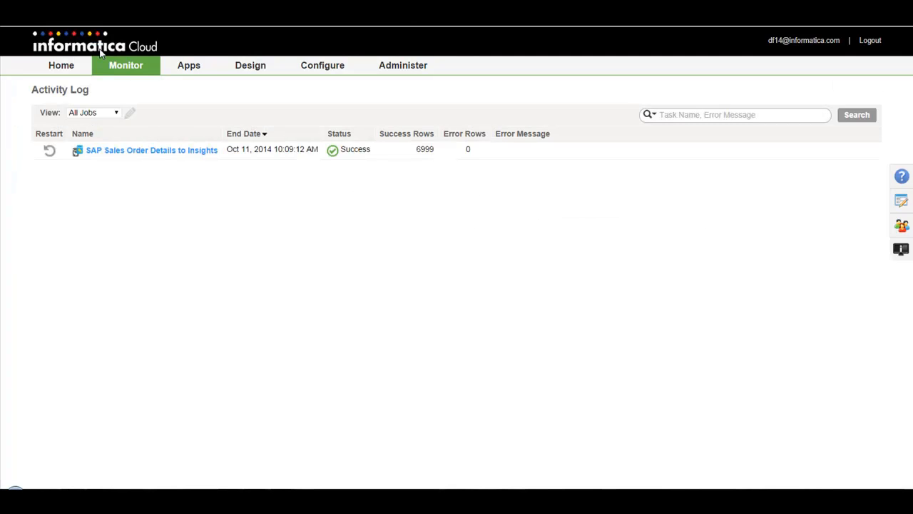
Step: Switch to Informatica Cloud, open the DF14_SAP_SalesOrderDetails mapping and enlarge its canvas to show the whole flow
mouse_move(265, 78)
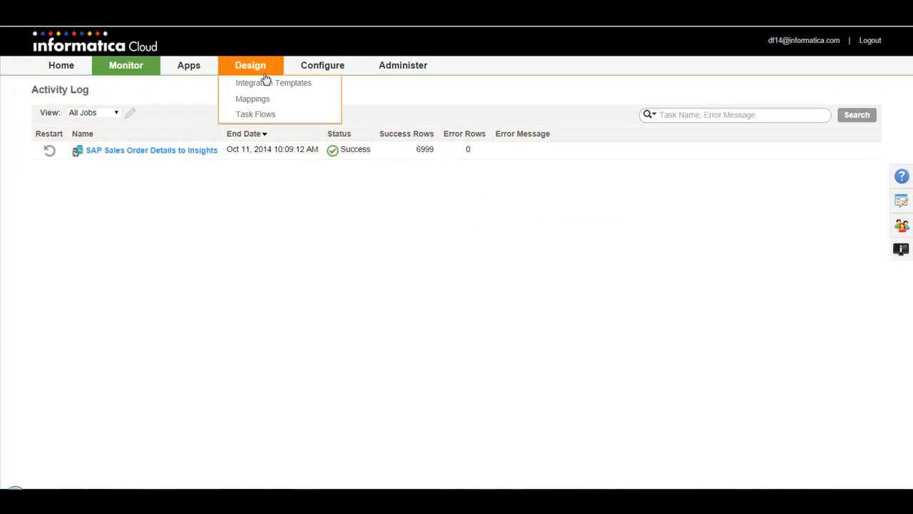
left_click(269, 100)
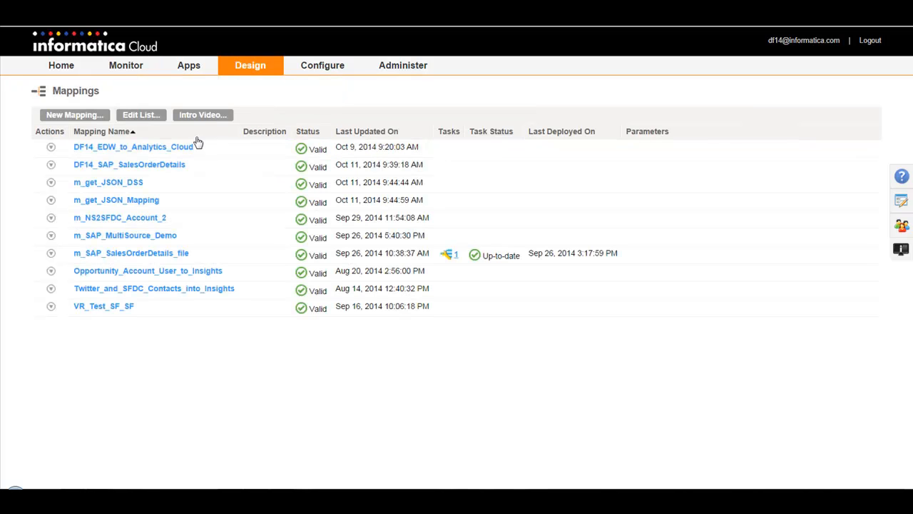
left_click(51, 164)
left_click(56, 197)
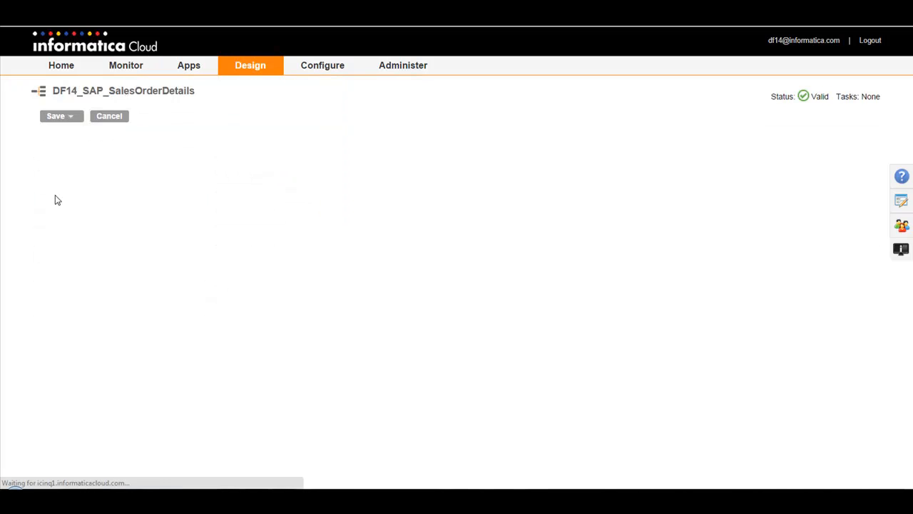
left_click_drag(150, 255, 153, 370)
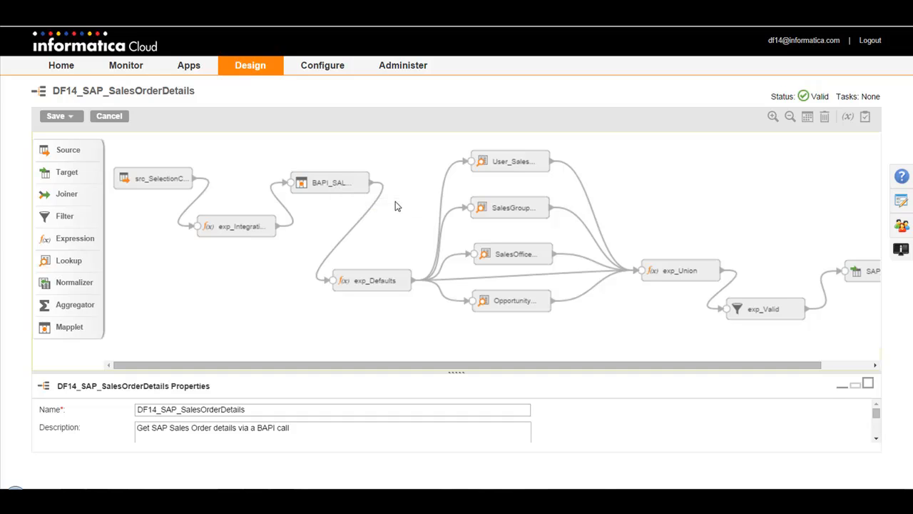
Step: Review the User_SalesRep_Lookup, Opportunity_Lookup and SAP_ORDER_OPPTY_DEMO target properties, and save and run the mapping
left_click(511, 166)
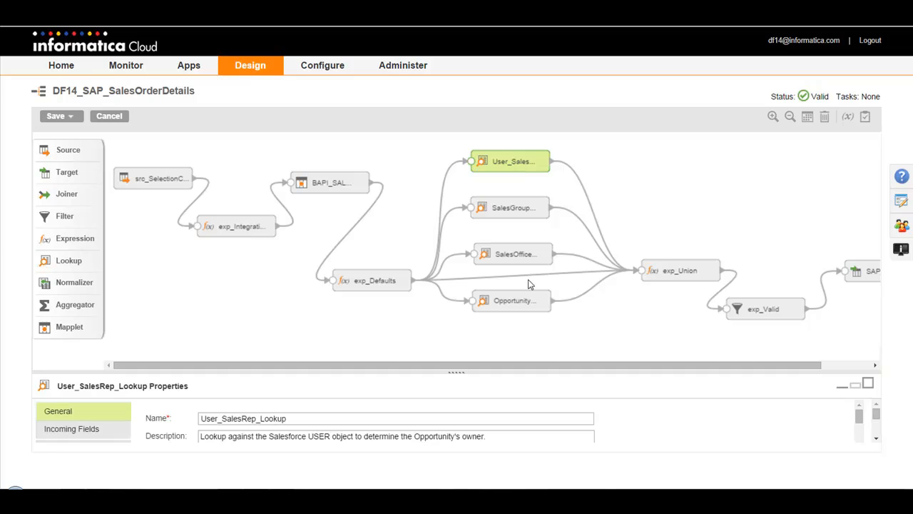
left_click(515, 306)
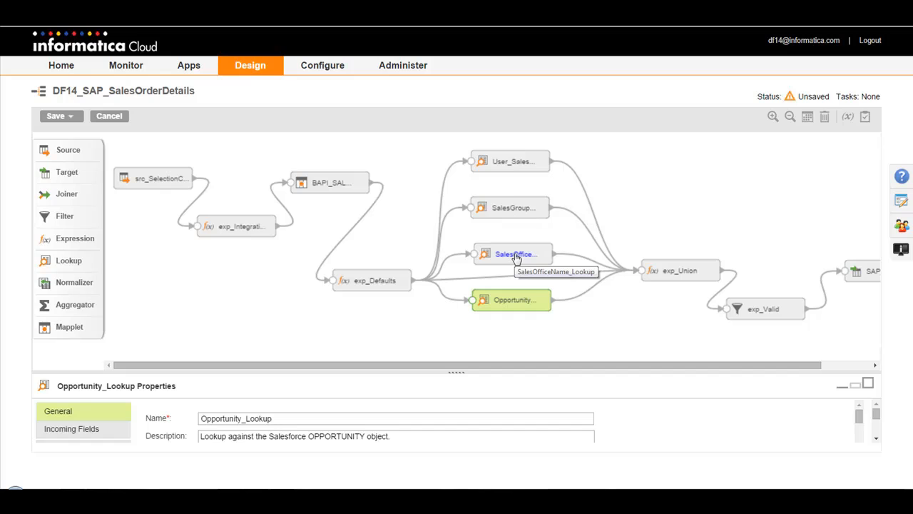
left_click_drag(603, 365, 685, 371)
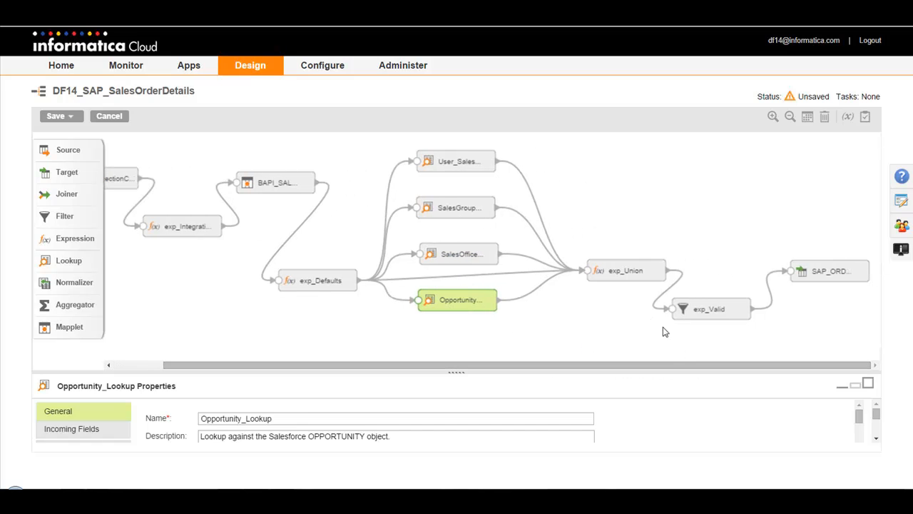
left_click(812, 278)
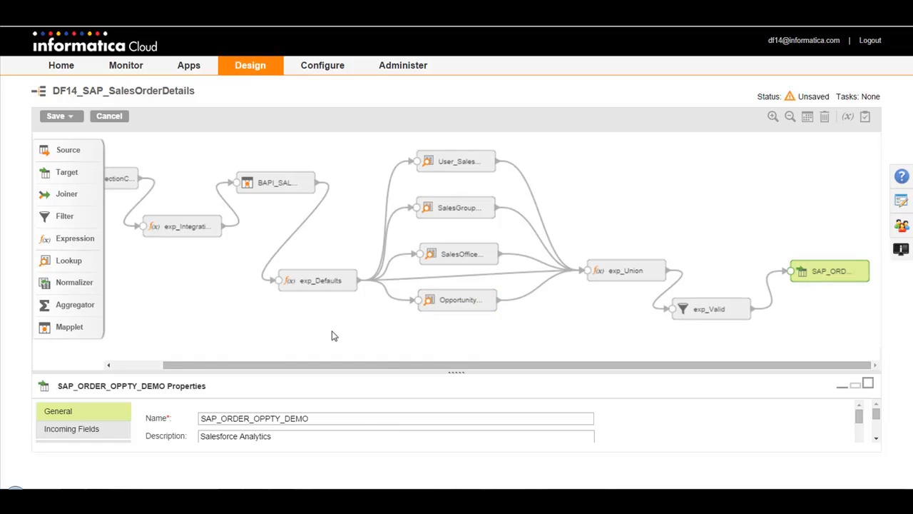
left_click(69, 116)
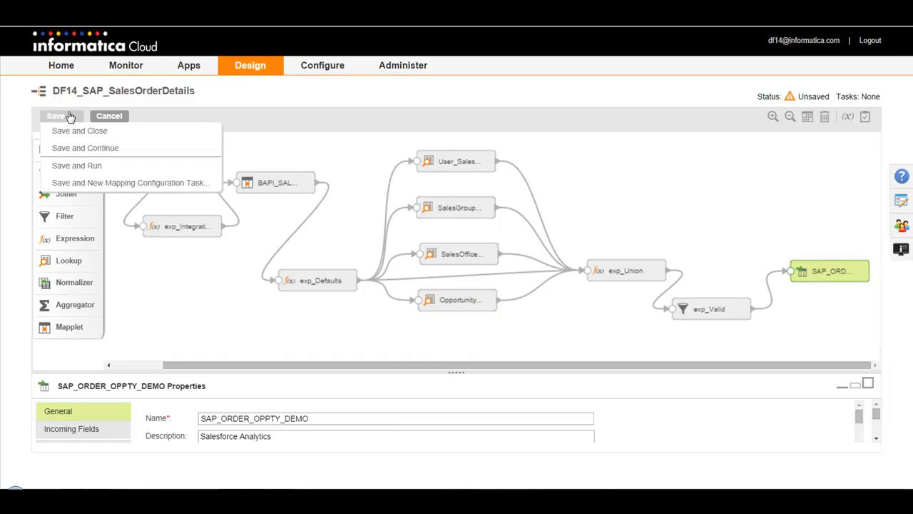
left_click(92, 173)
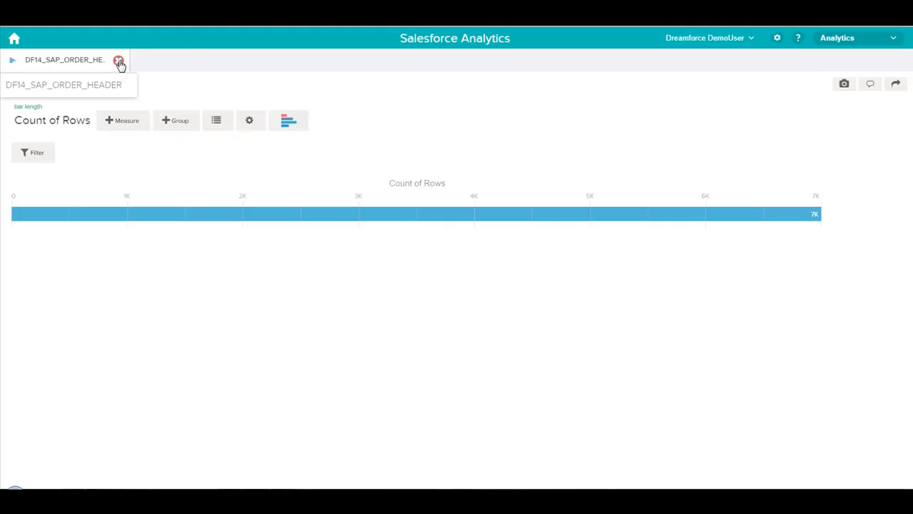
Step: In Salesforce Analytics, close the DF14_SAP_ORDER_HEADER lens and filter the SAP sales order details dataset to TO_SALES_ORDERS_DOC_STATUS Not delivered
left_click(118, 60)
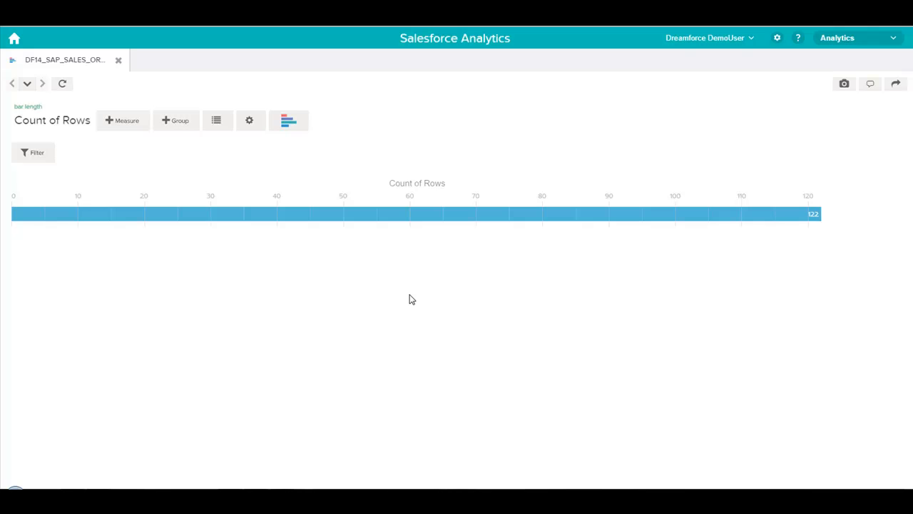
left_click(45, 158)
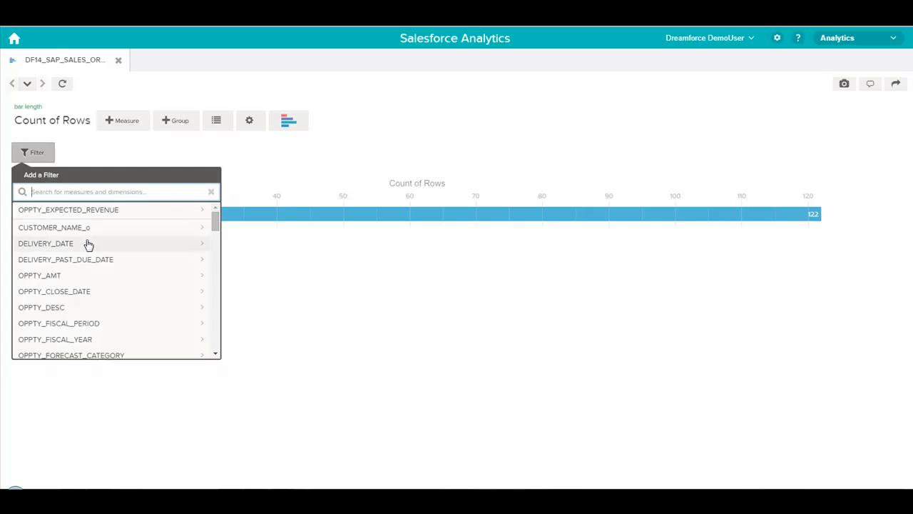
type("doc")
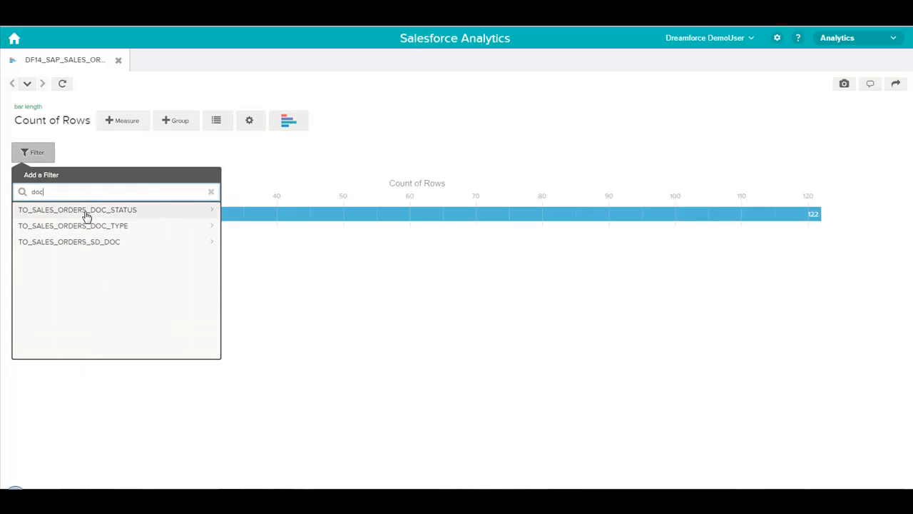
left_click(86, 212)
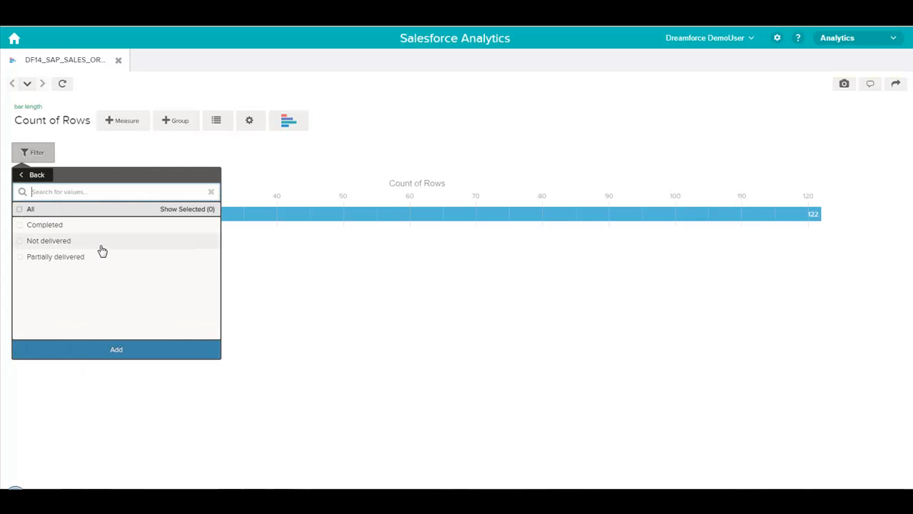
left_click(20, 241)
left_click(77, 349)
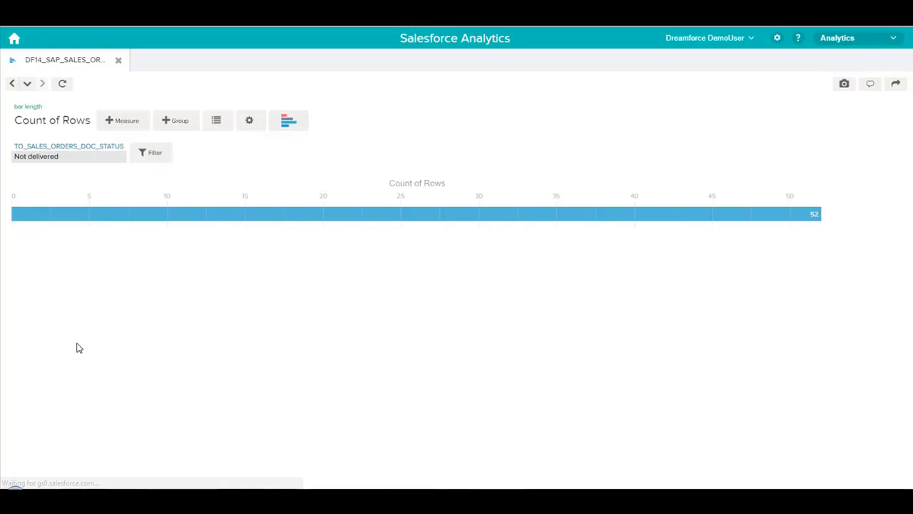
Step: Add a DELIVERY_PAST_DUE_DATE filter with the values 32, 33, 35, 36, 38, 40 and 41
left_click(152, 161)
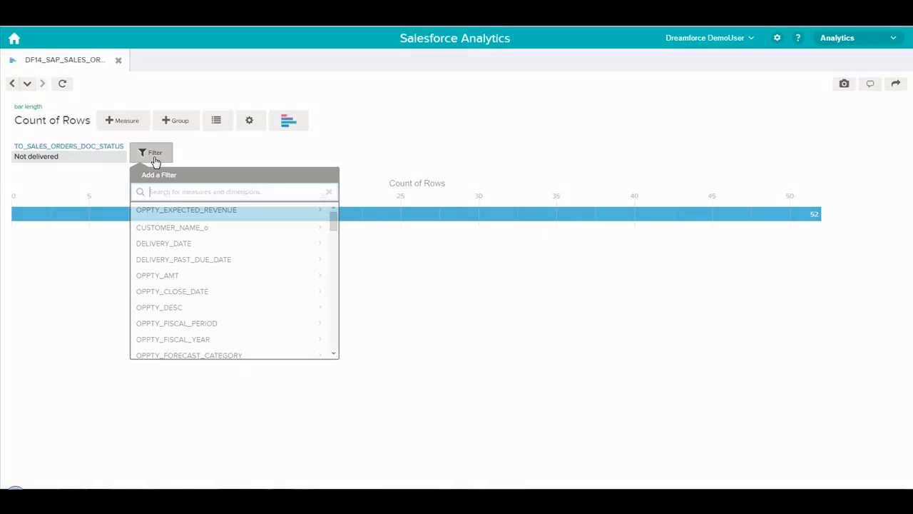
left_click(177, 284)
scroll(178, 284, "down", 5)
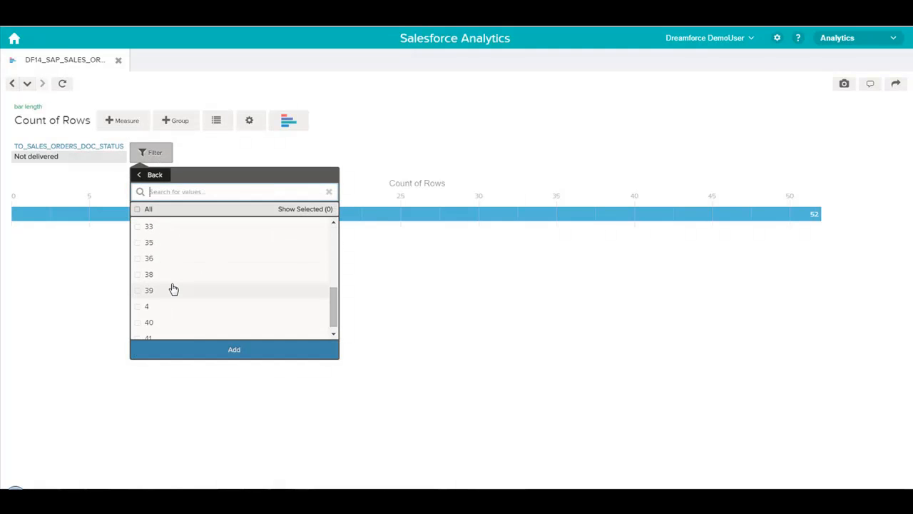
scroll(179, 266, "up", 1)
scroll(179, 265, "up", 2)
left_click(137, 268)
left_click(139, 284)
left_click(140, 300)
left_click(139, 316)
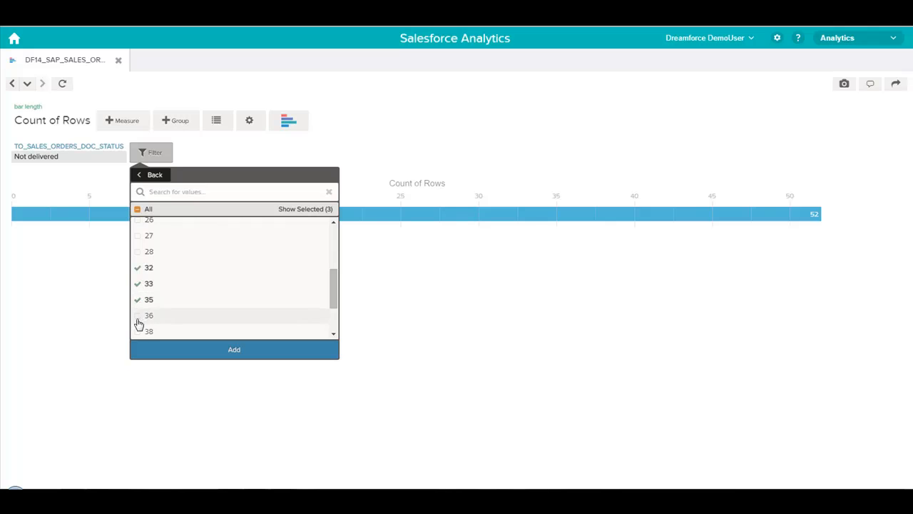
left_click(138, 332)
scroll(141, 335, "down", 3)
left_click(137, 317)
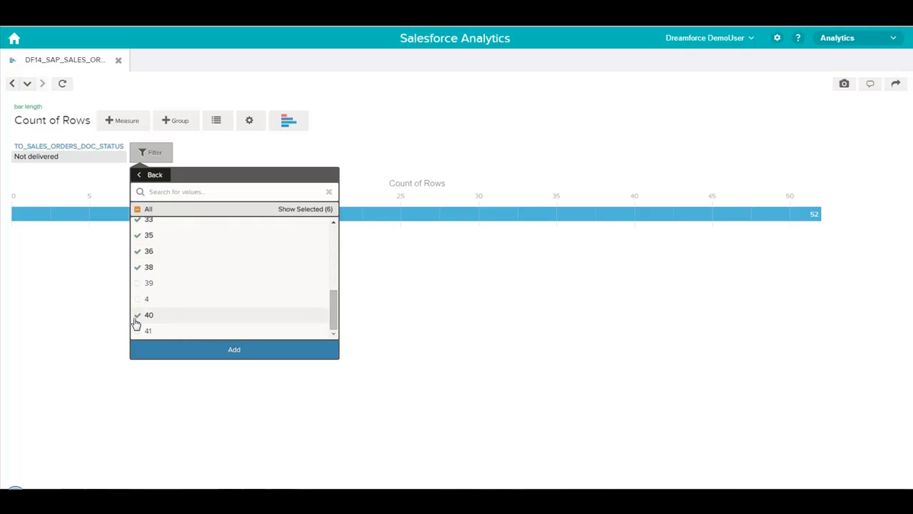
left_click(143, 333)
left_click(153, 350)
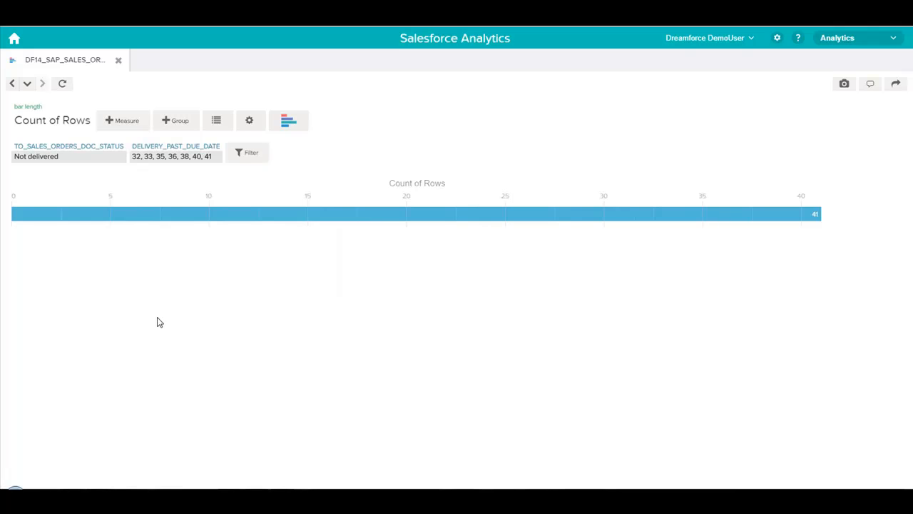
Step: Group the filtered chart by CUSTOMER_NAME_o and by OPPTY_PROBABILITY
left_click(179, 126)
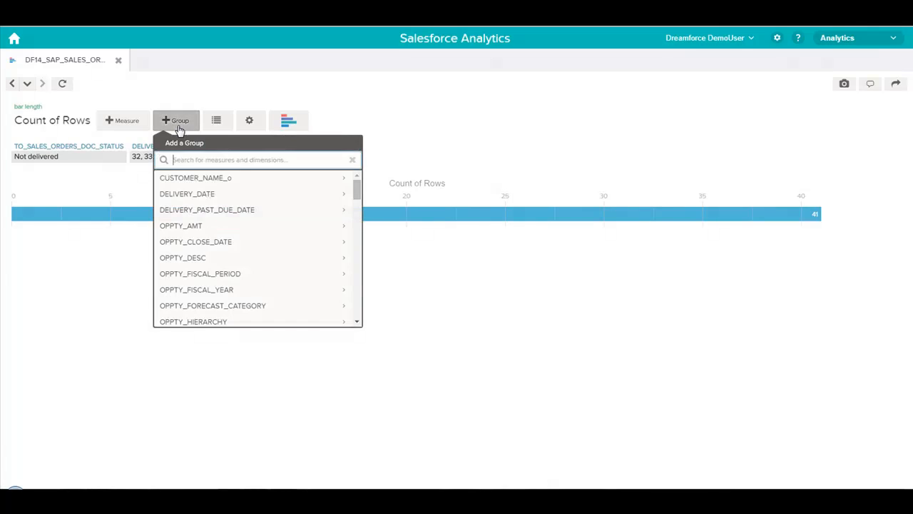
left_click(193, 179)
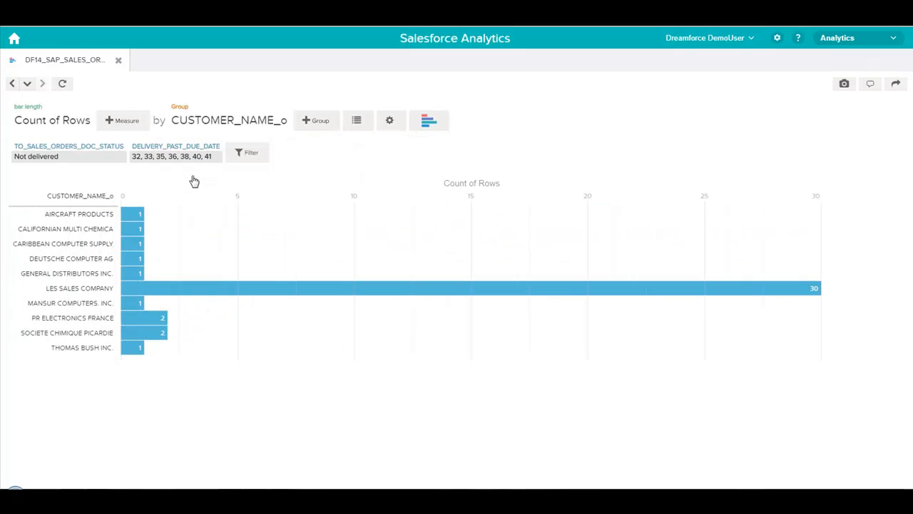
left_click(315, 121)
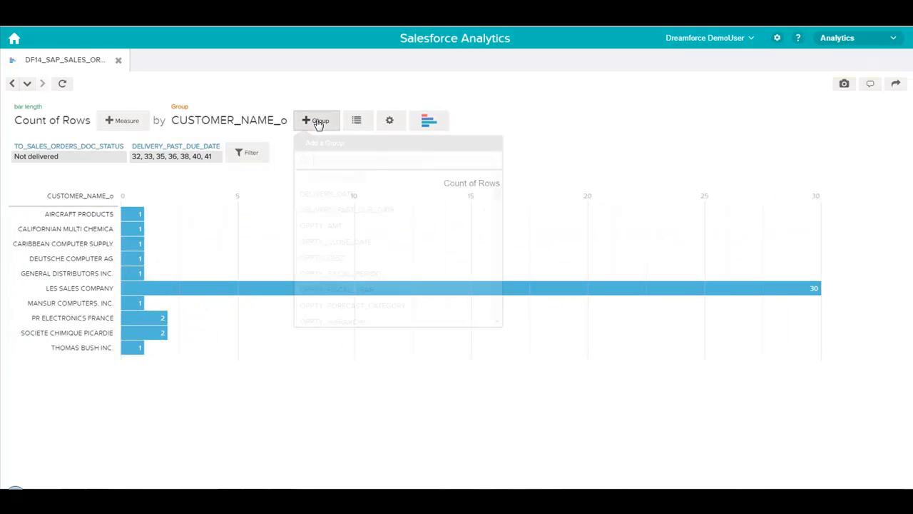
type("pro")
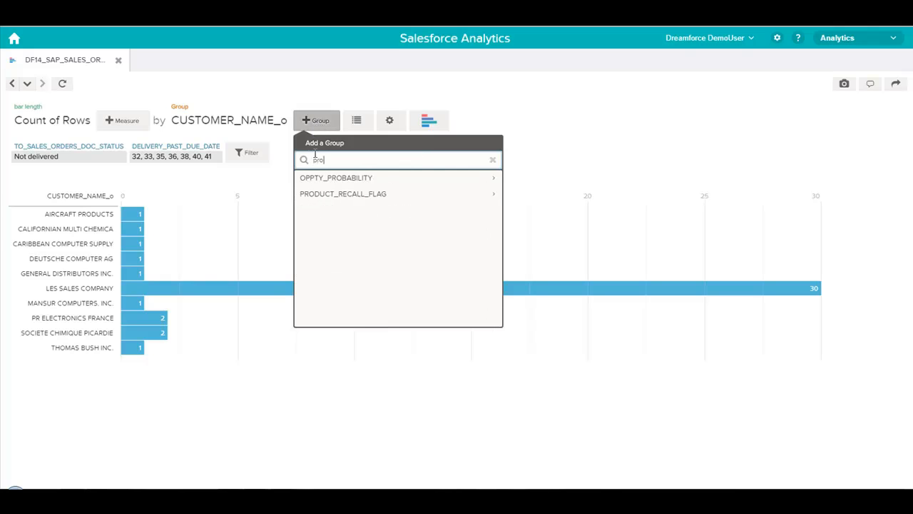
left_click(327, 184)
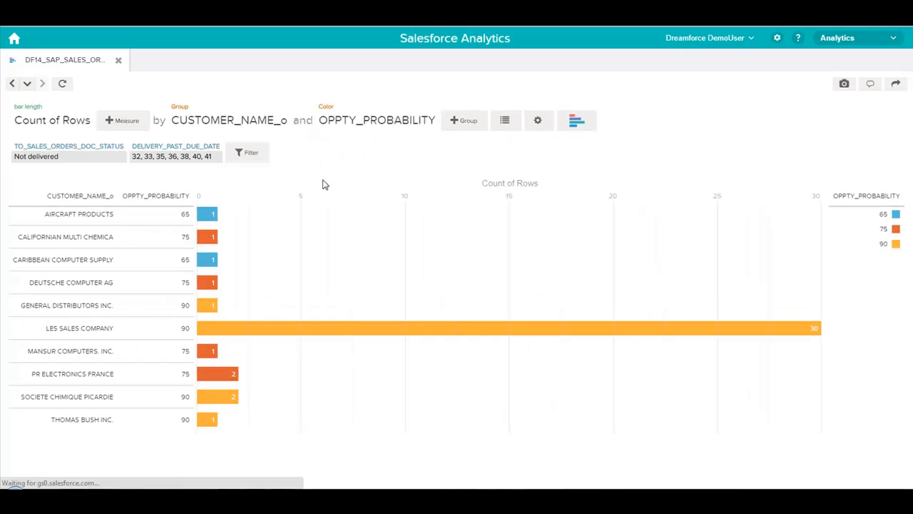
Step: Add the sum of OPPTY_EXPECTED_REVENUE to the chart as a second measure
left_click(120, 124)
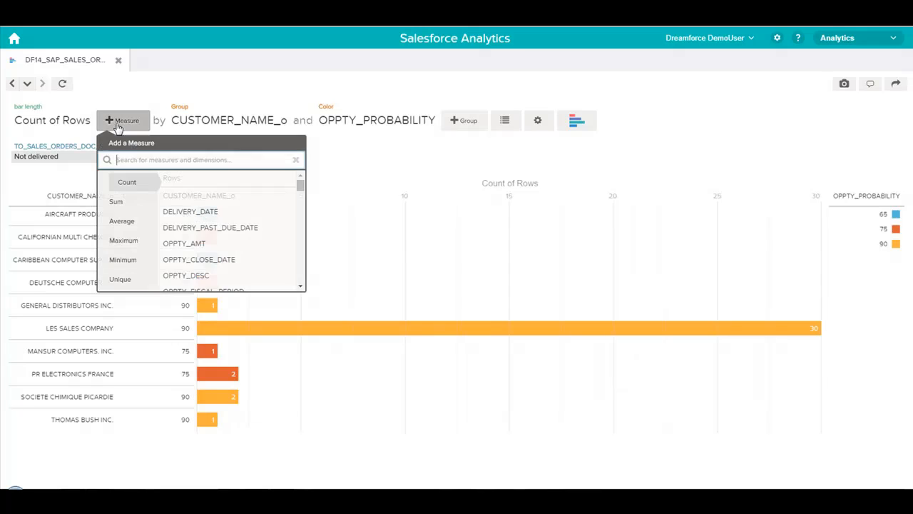
left_click(120, 204)
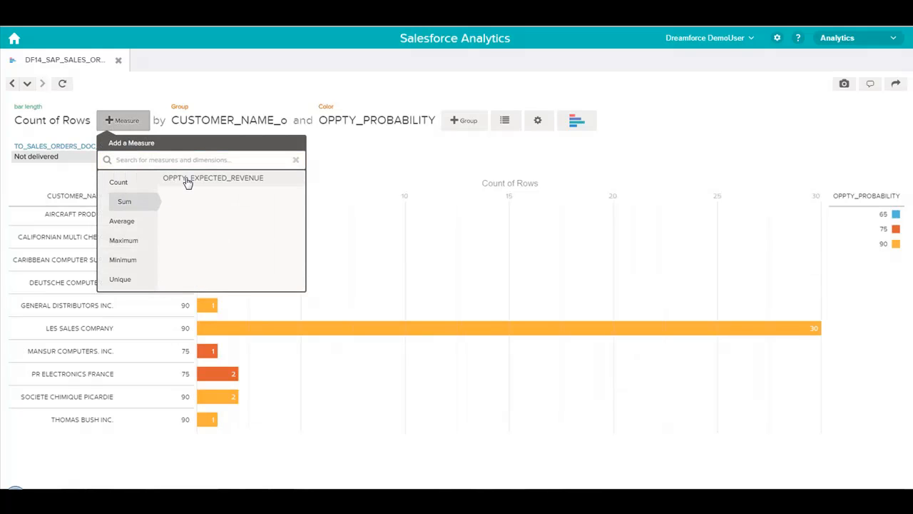
left_click(188, 182)
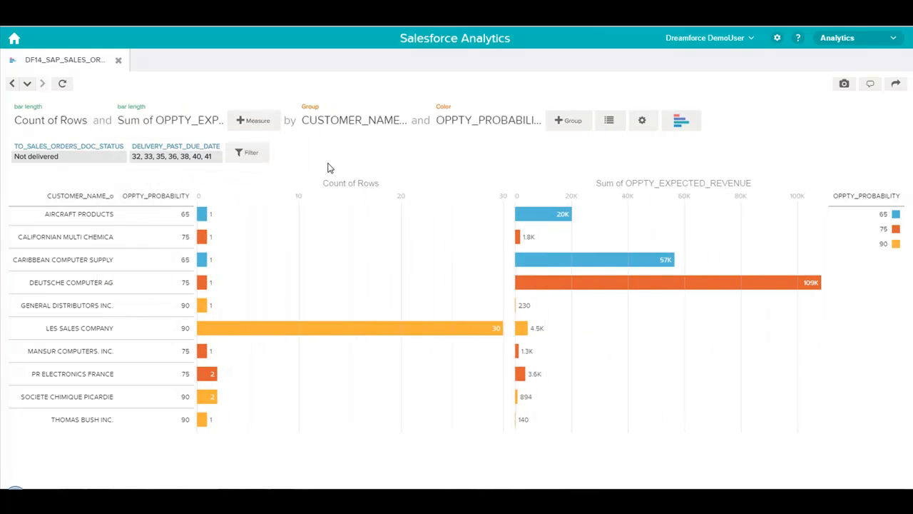